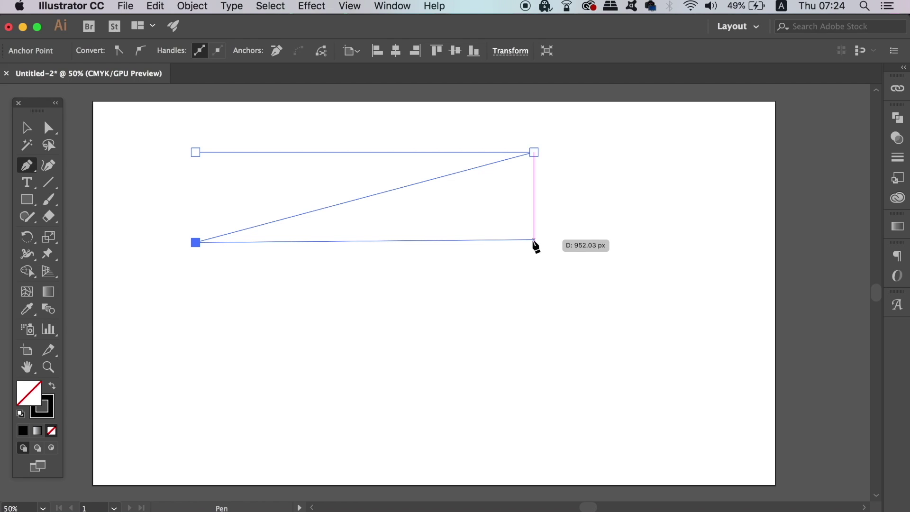
- Toggle Smart Guides off and on, and finish the zigzag path with an anchor directly below the second and level with the third
{"action": "key", "text": "super+u"}
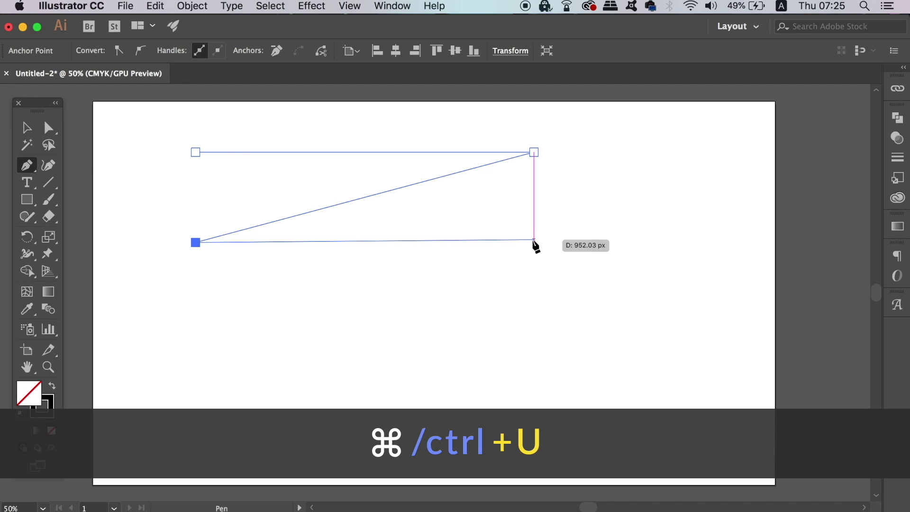
{"action": "key", "text": "super+u"}
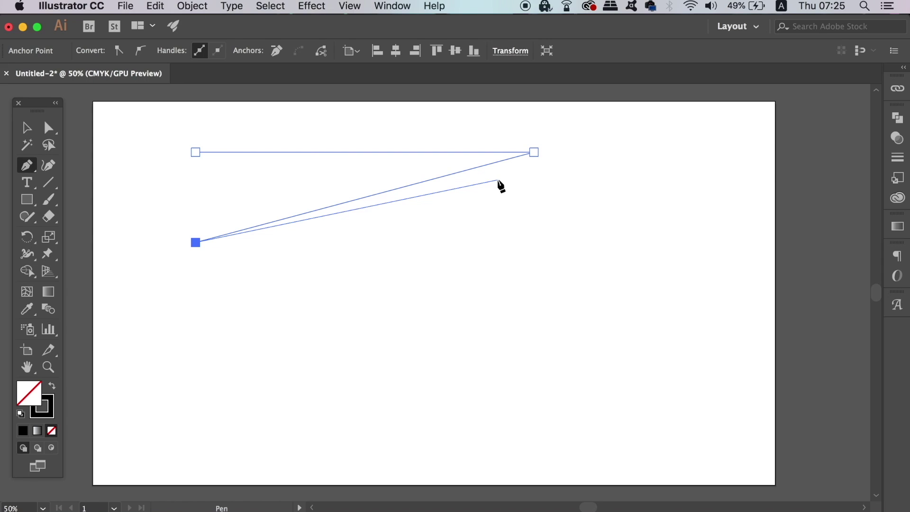
{"action": "key", "text": "super+u"}
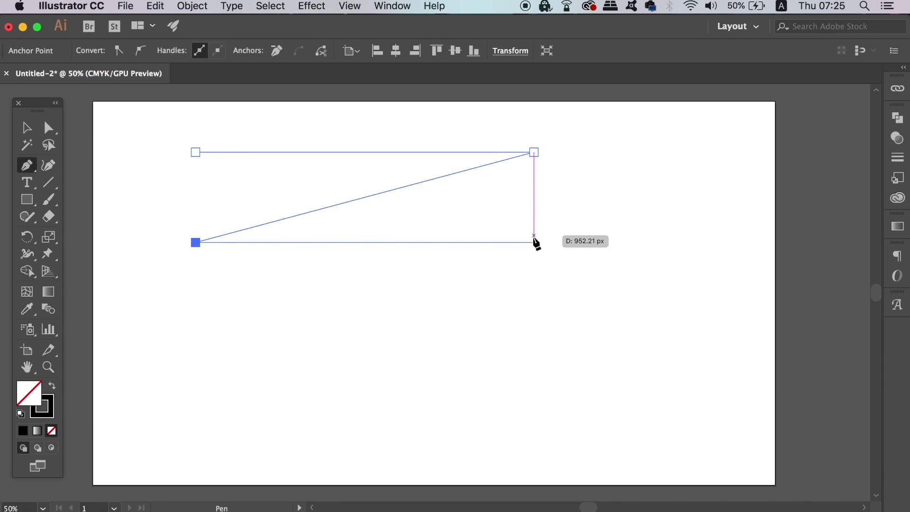
{"action": "left_click", "coordinate": [534, 242]}
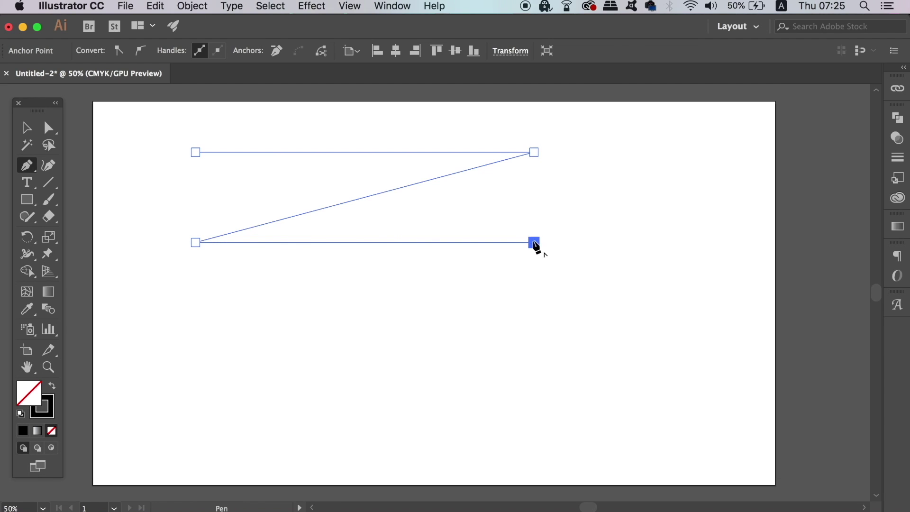
{"action": "key", "text": "v"}
{"action": "left_click", "coordinate": [616, 265]}
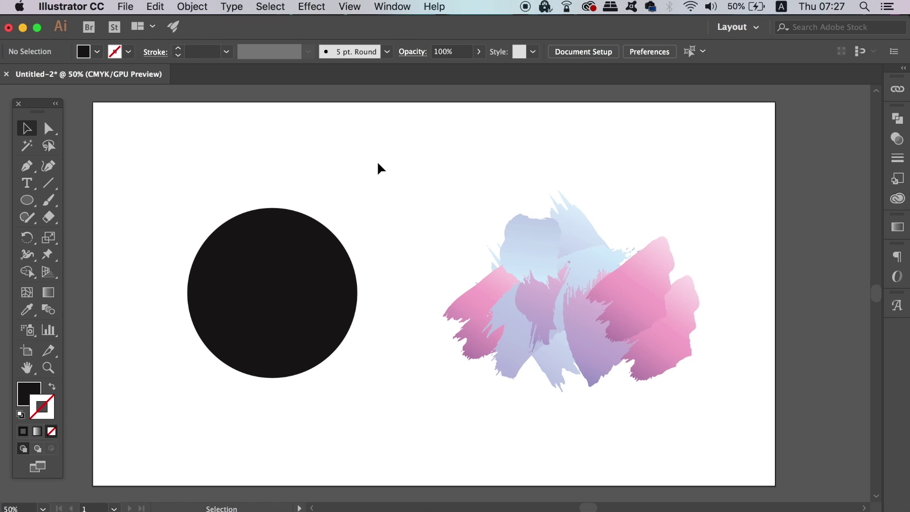
- Convert the black circle into a compound path
{"action": "left_click", "coordinate": [303, 297]}
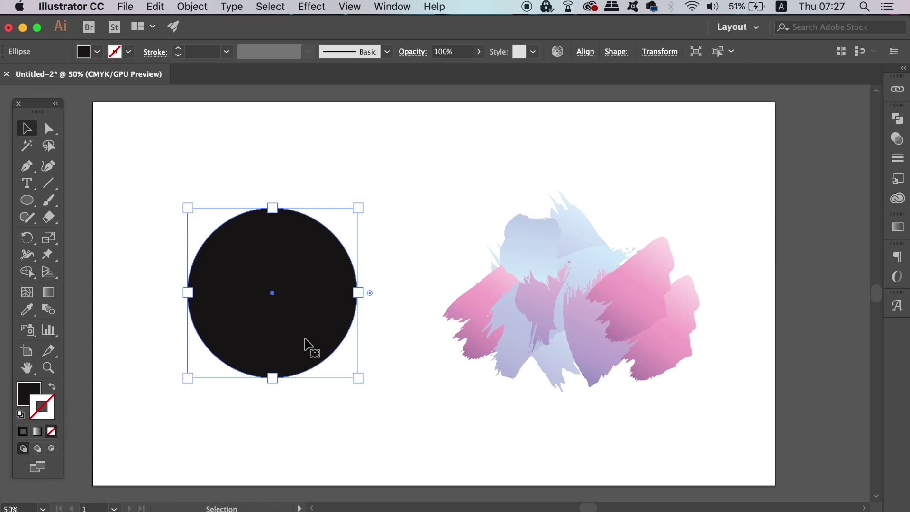
{"action": "left_click", "coordinate": [191, 7]}
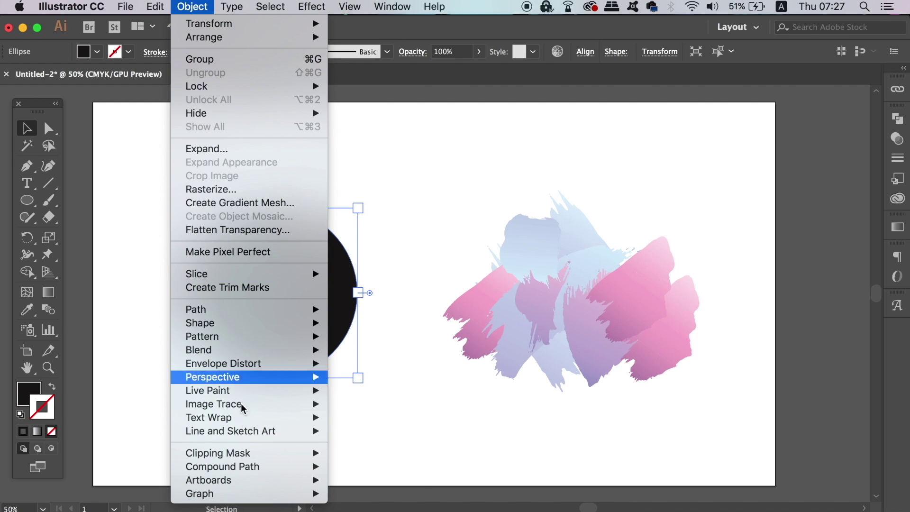
{"action": "mouse_move", "coordinate": [251, 466]}
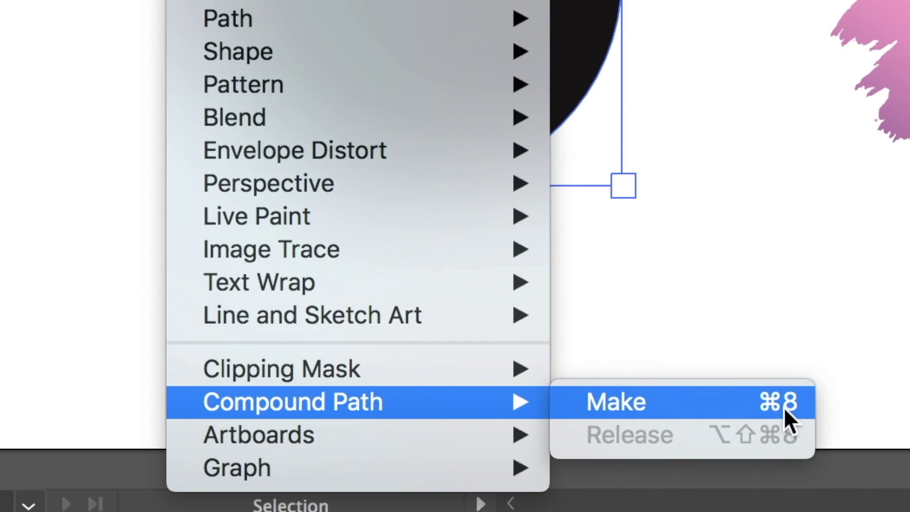
{"action": "left_click", "coordinate": [783, 408]}
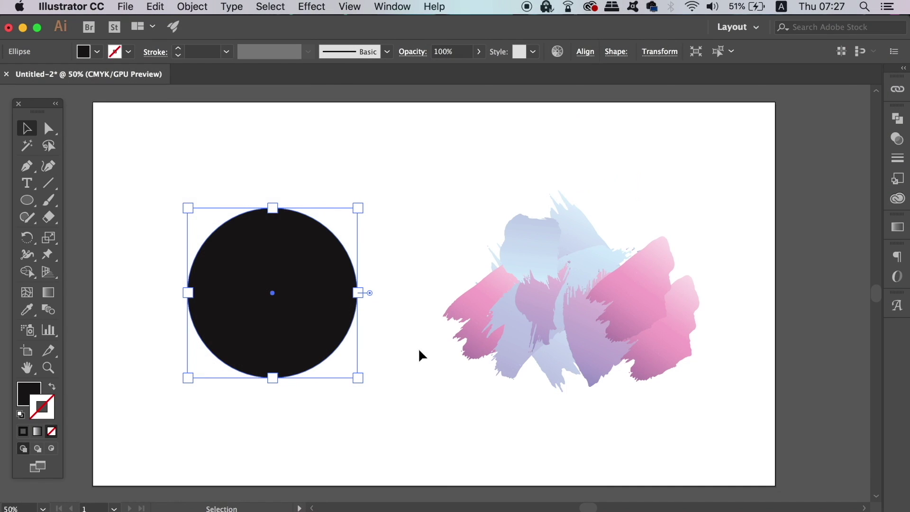
{"action": "key", "text": "super+8"}
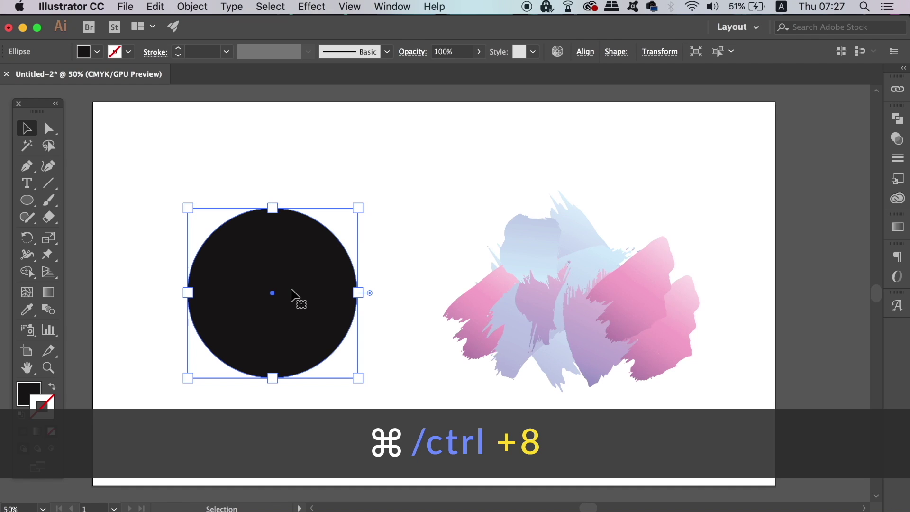
- Scale the black circle down and place it over the lower middle of the brush-stroke artwork
{"action": "left_click_drag", "start_coordinate": [357, 208], "coordinate": [311, 253]}
{"action": "mouse_move", "coordinate": [265, 318]}
{"action": "left_mouse_down"}
{"action": "mouse_move", "coordinate": [573, 301]}
{"action": "mouse_move", "coordinate": [576, 331]}
{"action": "left_mouse_up"}
- Try Make Clipping Mask on the circle and the brush strokes, and undo the mask
{"action": "left_click_drag", "start_coordinate": [394, 176], "coordinate": [668, 402]}
{"action": "right_click", "coordinate": [567, 327]}
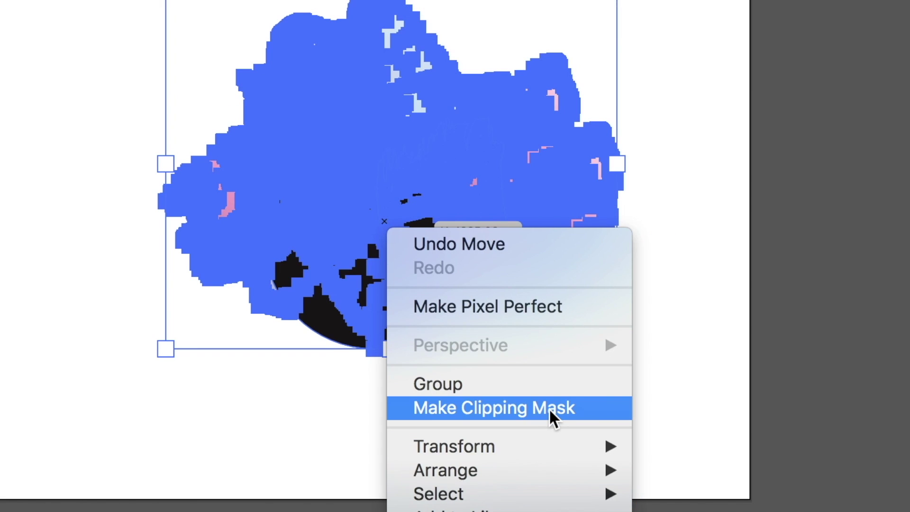
{"action": "left_click", "coordinate": [550, 410]}
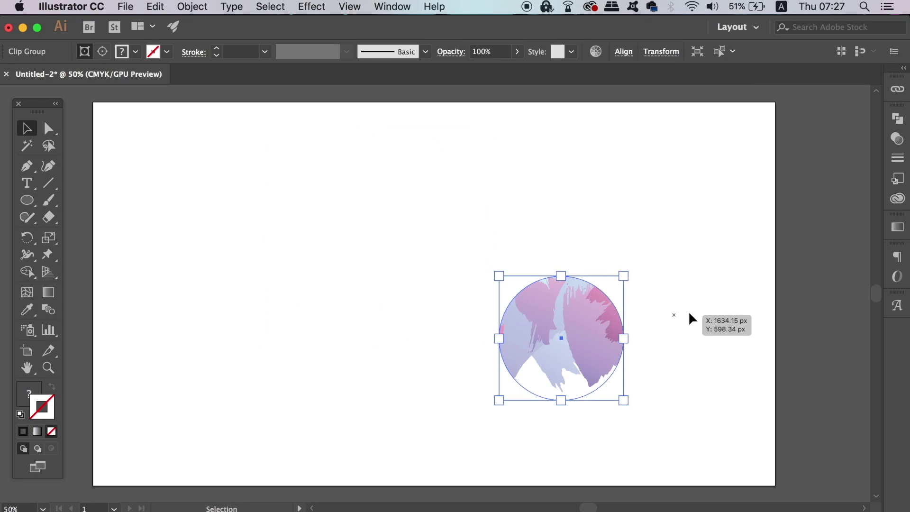
{"action": "left_click", "coordinate": [701, 315]}
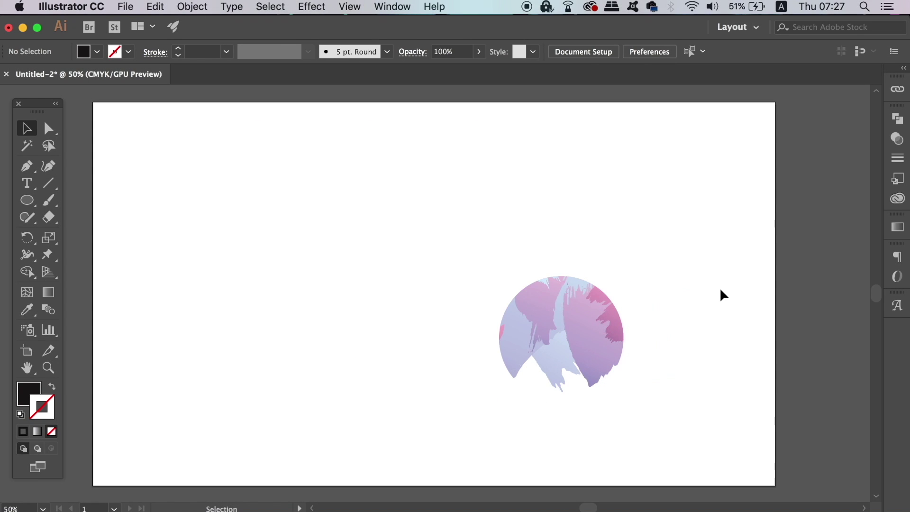
{"action": "key", "text": "super+z"}
{"action": "left_click", "coordinate": [377, 198]}
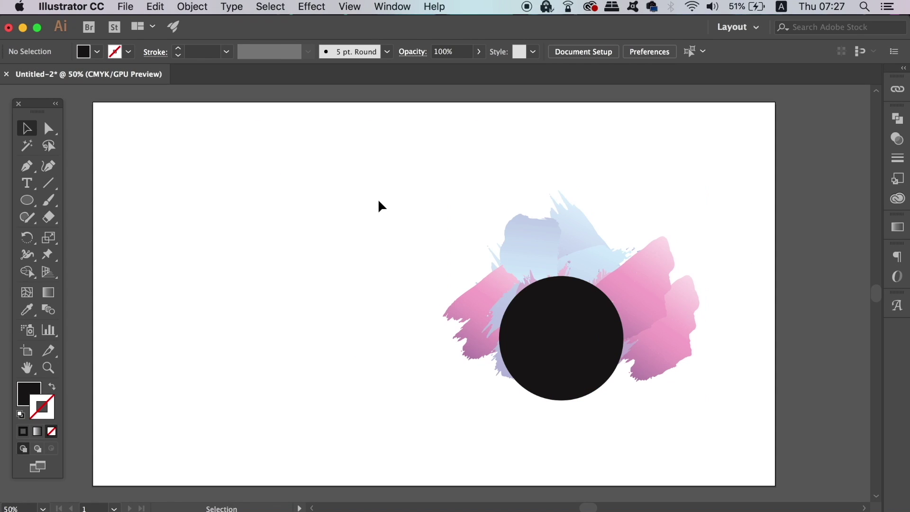
- Clip the brush-stroke artwork to the black circle with a clipping mask and deselect it
{"action": "mouse_move", "coordinate": [307, 180]}
{"action": "left_mouse_down"}
{"action": "mouse_move", "coordinate": [578, 349]}
{"action": "mouse_move", "coordinate": [688, 351]}
{"action": "left_mouse_up"}
{"action": "key", "text": "super+7"}
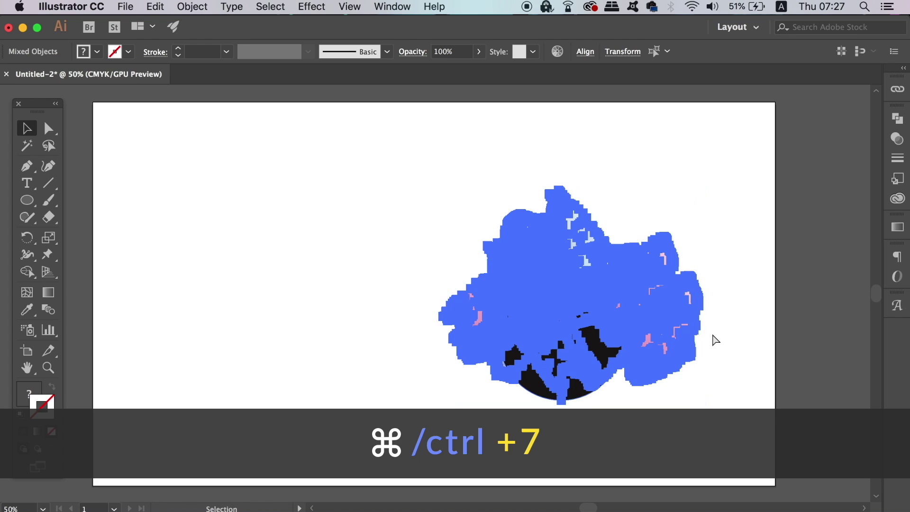
{"action": "left_click", "coordinate": [745, 325]}
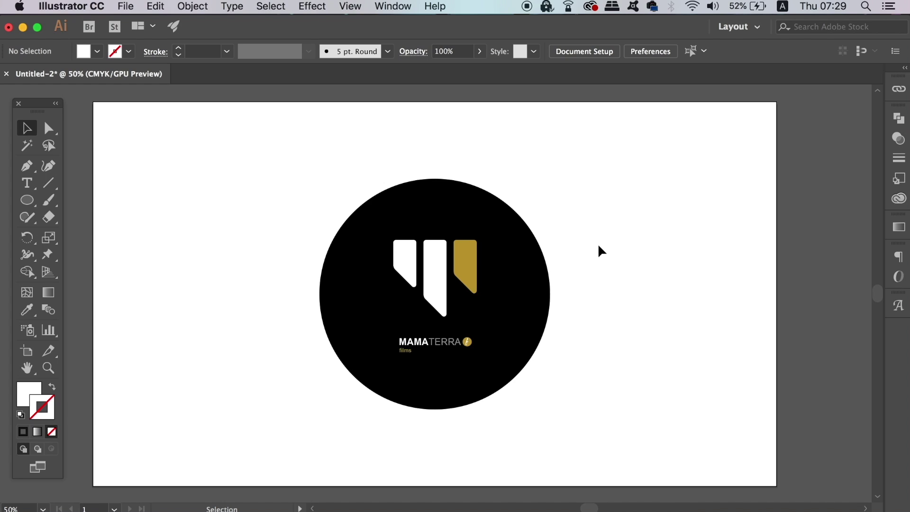
- Hide the logo's middle white bar, and show all hidden objects again
{"action": "left_click", "coordinate": [434, 250]}
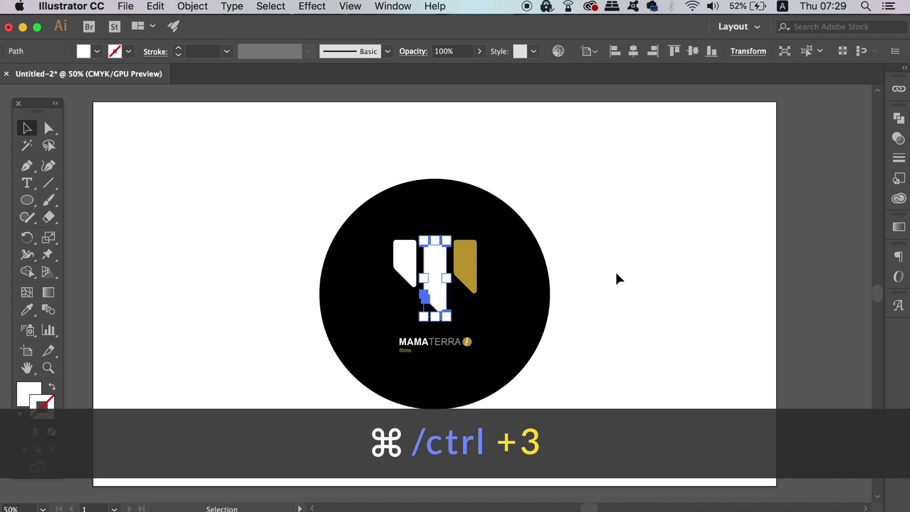
{"action": "key", "text": "super+3"}
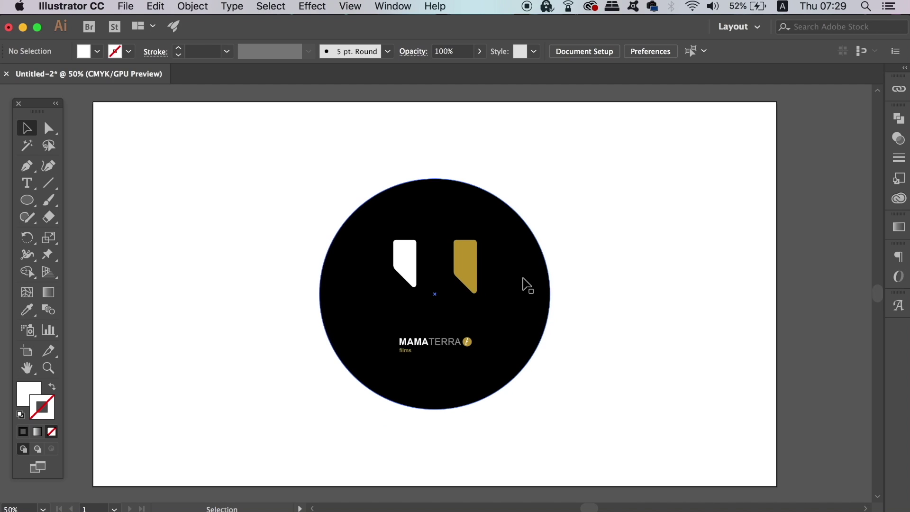
{"action": "key", "text": "alt+super+3"}
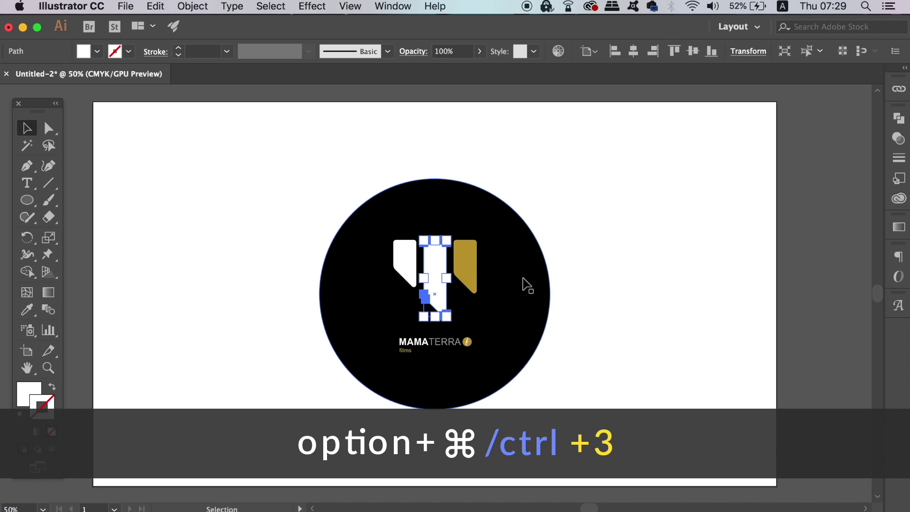
{"action": "left_click", "coordinate": [626, 290]}
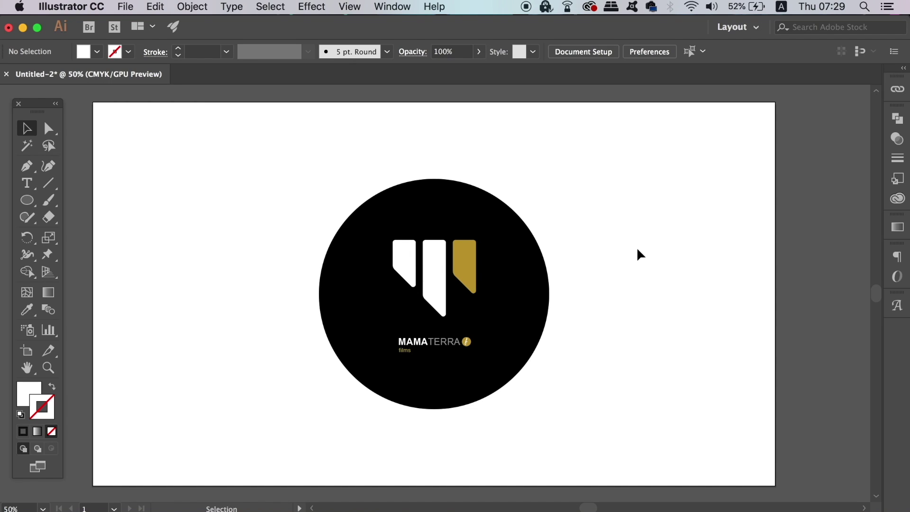
- Copy the logo's black background circle
{"action": "left_click", "coordinate": [540, 279]}
{"action": "key", "text": "super+c"}
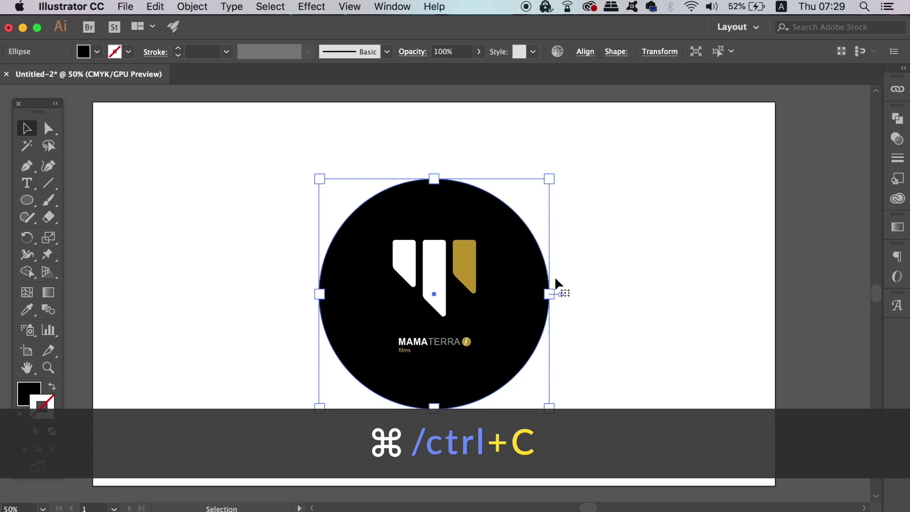
{"action": "key", "text": "super+c"}
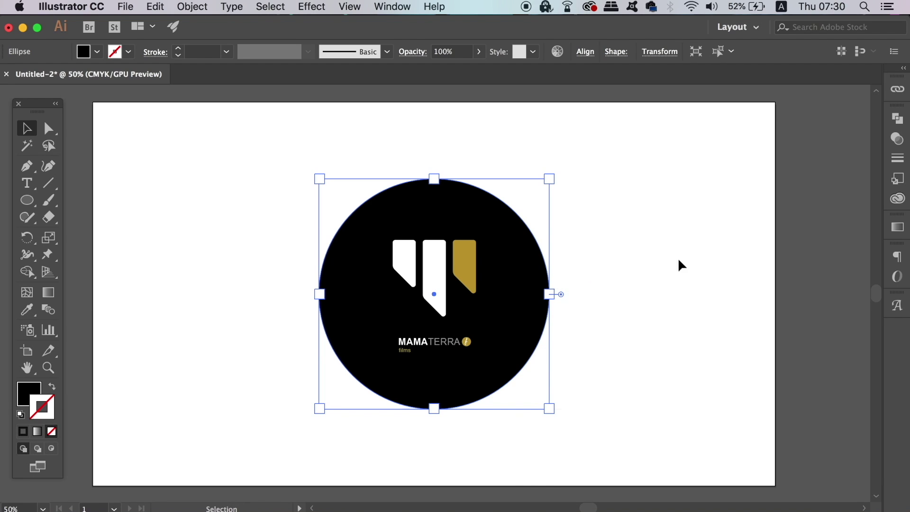
- Paste a copy of the black circle beside the logo and delete it
{"action": "key", "text": "super+v"}
{"action": "left_click_drag", "start_coordinate": [475, 296], "coordinate": [715, 285]}
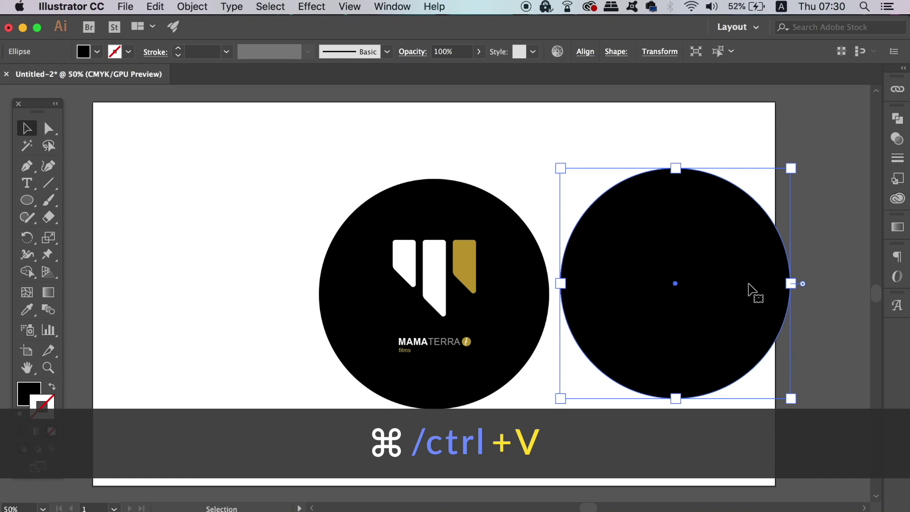
{"action": "key", "text": "Delete"}
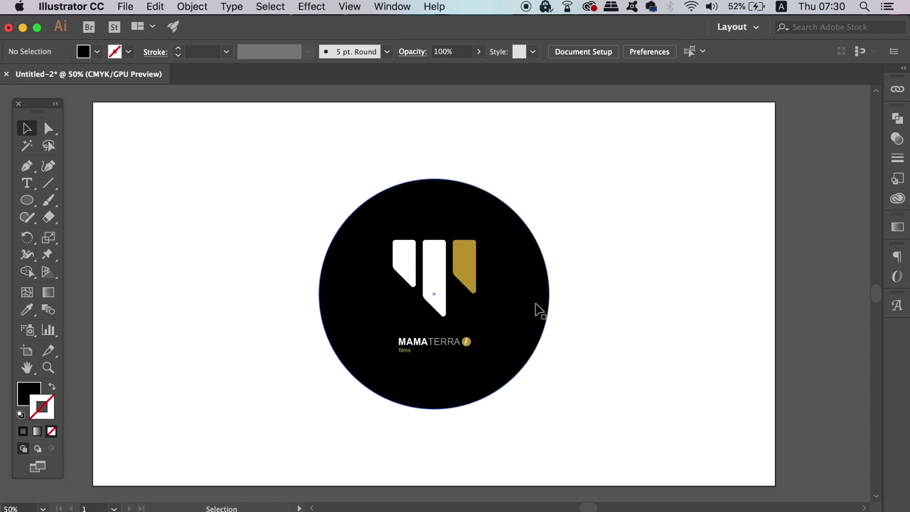
- Paste the copied circle in front at its original position and fill it with blue 1759ff
{"action": "key", "text": "super+f"}
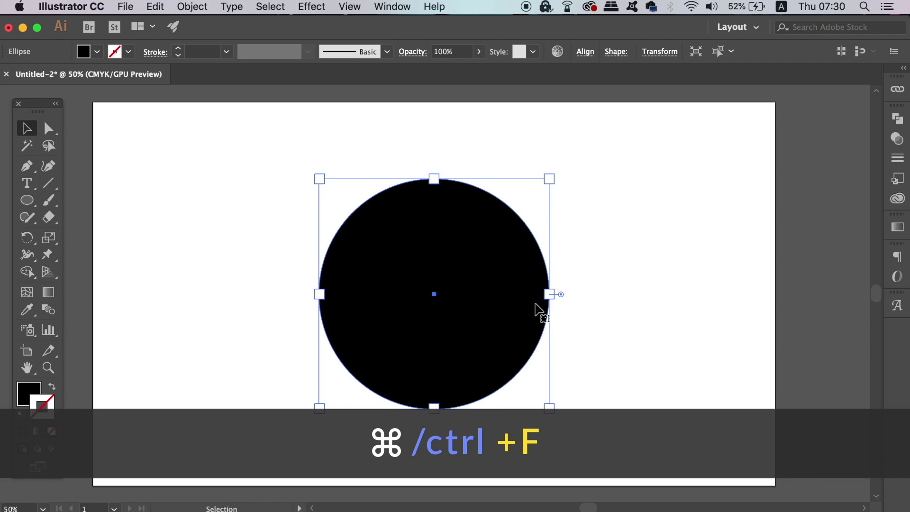
{"action": "double_click", "coordinate": [29, 394]}
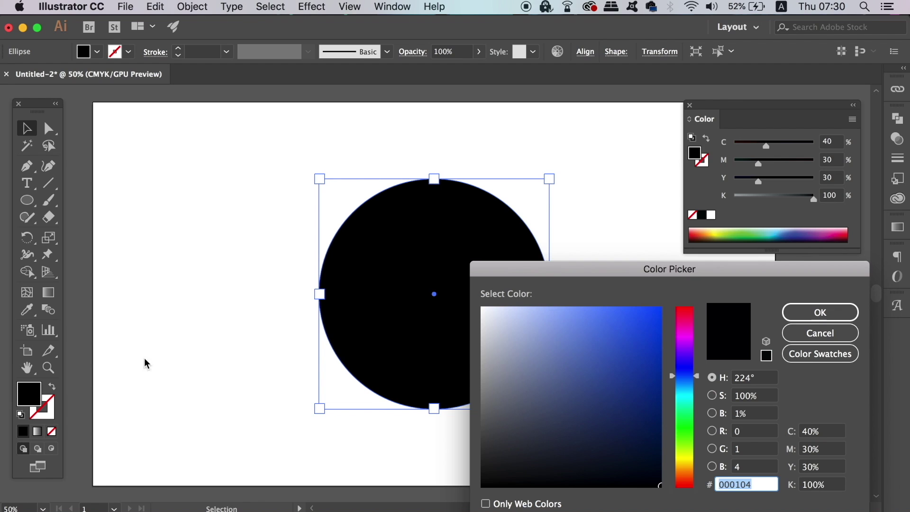
{"action": "left_click_drag", "start_coordinate": [647, 304], "coordinate": [646, 307]}
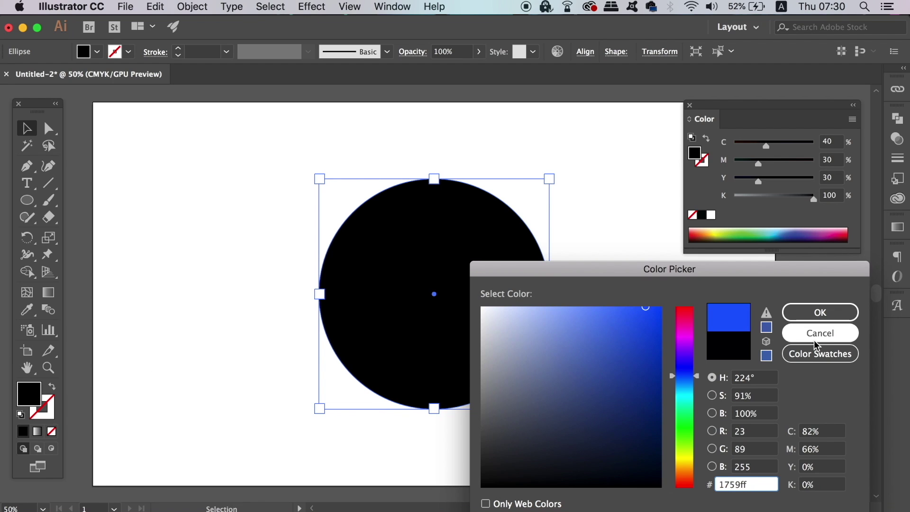
{"action": "left_click", "coordinate": [822, 314]}
{"action": "left_click", "coordinate": [620, 252]}
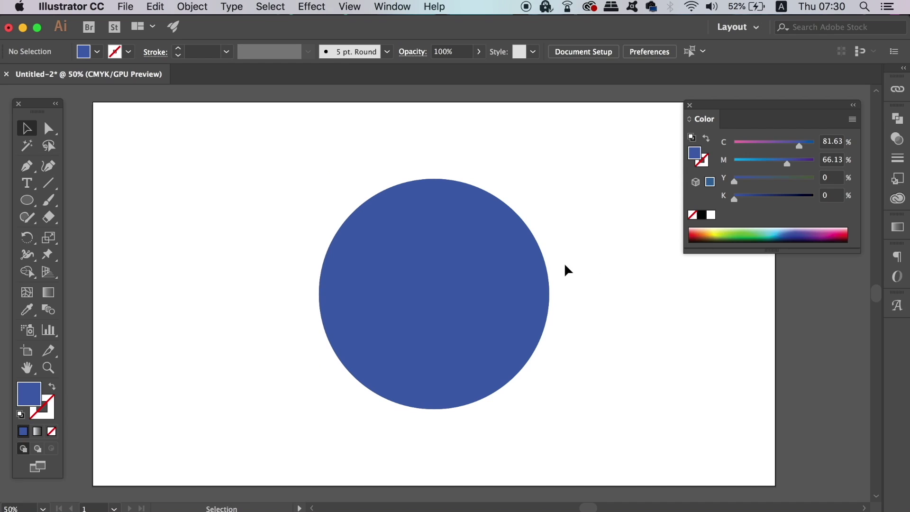
- Try offsetting the blue circle slightly from the black circle, and undo the move
{"action": "mouse_move", "coordinate": [542, 270]}
{"action": "left_mouse_down"}
{"action": "mouse_move", "coordinate": [508, 281]}
{"action": "mouse_move", "coordinate": [531, 279]}
{"action": "left_mouse_up"}
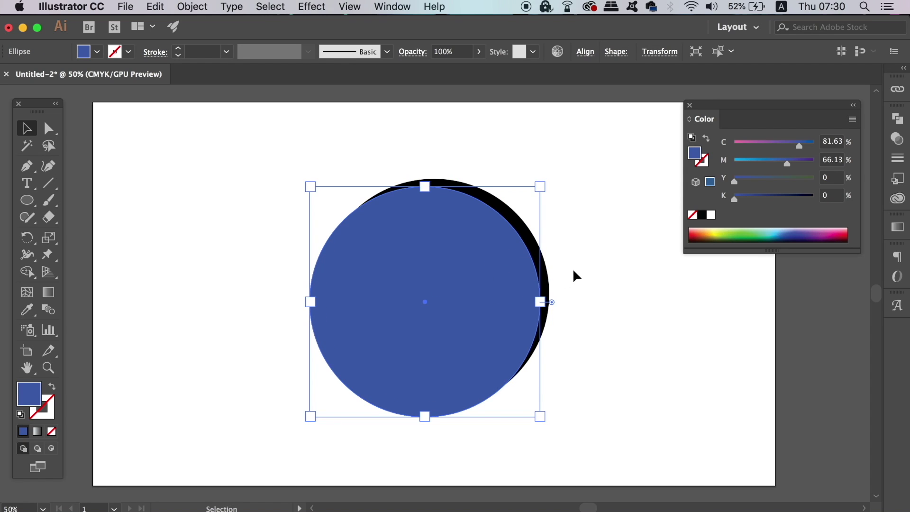
{"action": "key", "text": "super+z"}
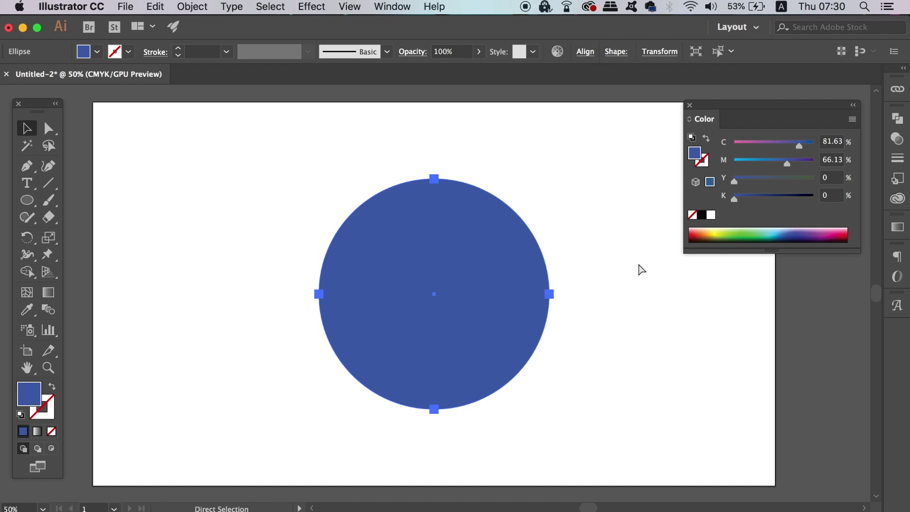
- Place the blue circle behind the logo at the same position, and move the black circle aside to the right
{"action": "key", "text": "super+3"}
{"action": "key", "text": "super+b"}
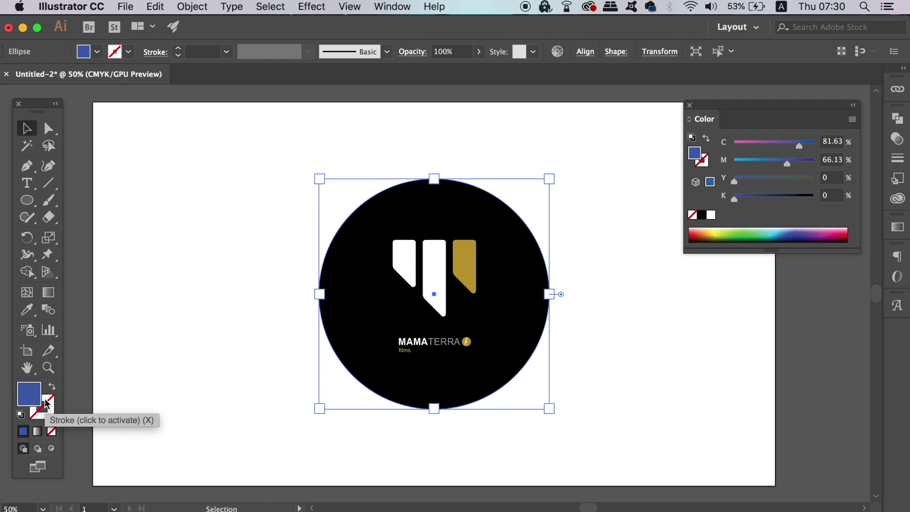
{"action": "left_click", "coordinate": [590, 258]}
{"action": "left_click", "coordinate": [539, 291]}
{"action": "left_click_drag", "start_coordinate": [530, 309], "coordinate": [713, 323]}
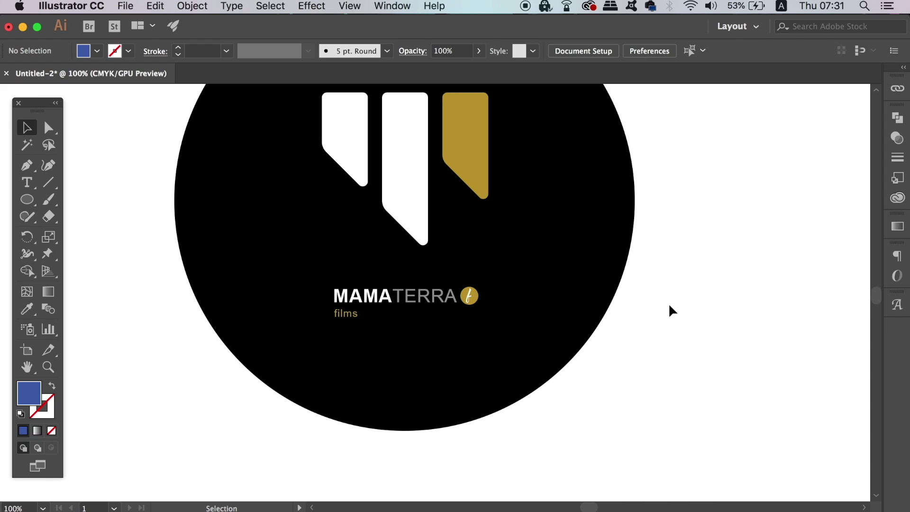
- Open the Character settings and select the MAMATERRA text object
{"action": "key", "text": "t"}
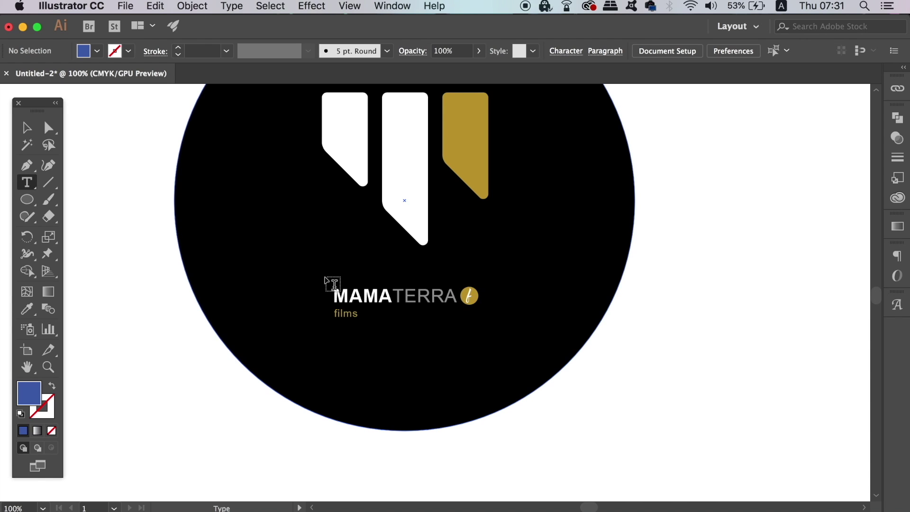
{"action": "key", "text": "super+t"}
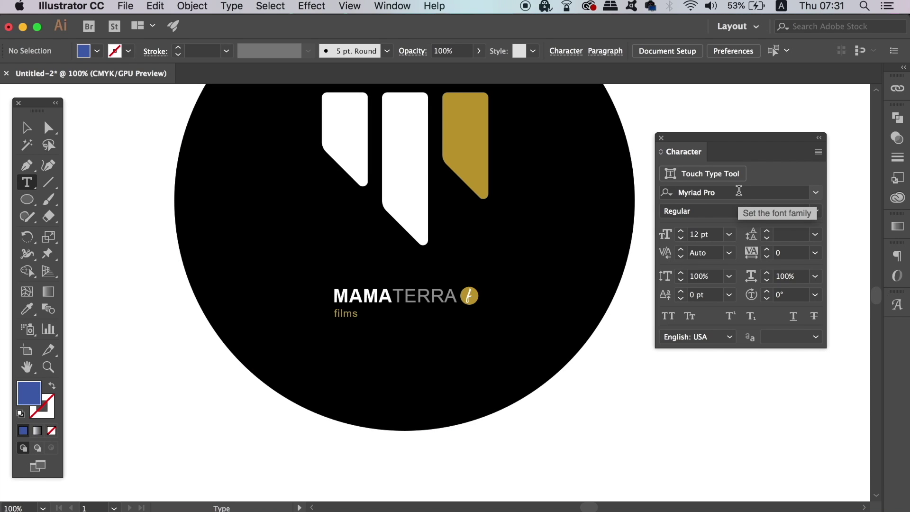
{"action": "left_click", "coordinate": [26, 128]}
{"action": "left_click", "coordinate": [381, 294]}
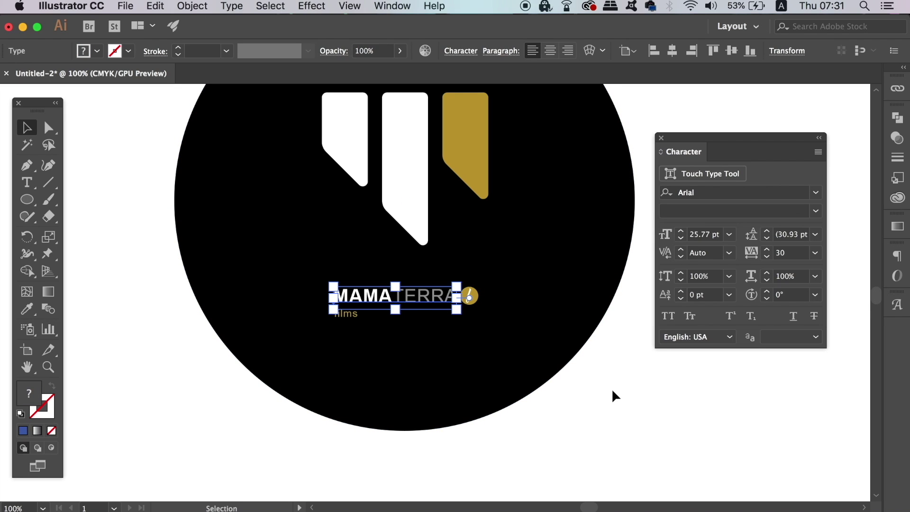
- Increase the font size of the MAMATERRA text in small increments up to 57.77 pt
{"action": "key", "text": "a"}
{"action": "key", "text": "super+shift+period"}
{"action": "key", "text": "super+shift+period"}
{"action": "key", "text": "super+shift+period"}
{"action": "key", "text": "super+shift+period"}
{"action": "key", "text": "super+shift+period"}
{"action": "key", "text": "super+shift+period"}
{"action": "key", "text": "super+shift+period"}
{"action": "key", "text": "super+shift+period"}
{"action": "key", "text": "super+shift+period"}
{"action": "key", "text": "super+shift+period"}
{"action": "key", "text": "super+shift+period"}
{"action": "key", "text": "super+shift+period"}
{"action": "key", "text": "super+shift+period"}
{"action": "key", "text": "super+shift+period"}
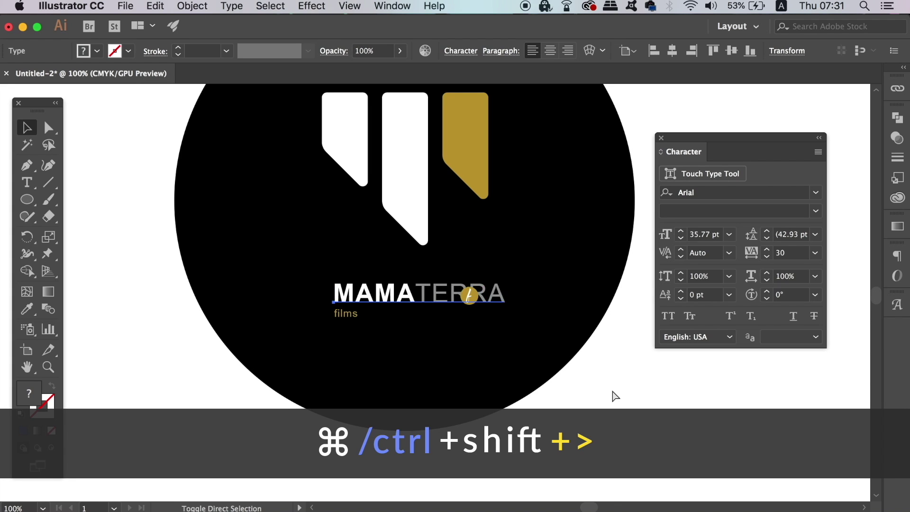
{"action": "key", "text": "super+shift+period"}
{"action": "key", "text": "super+shift+period"}
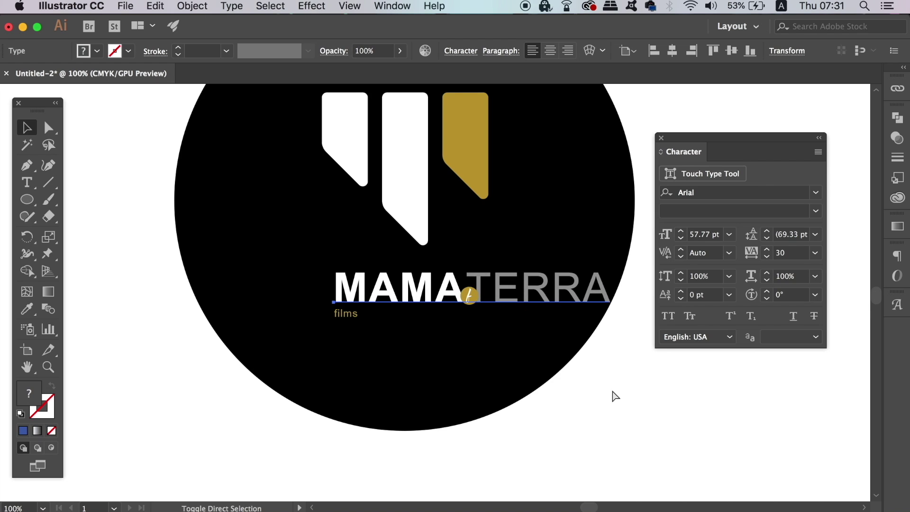
{"action": "key", "text": "Return"}
{"action": "left_click", "coordinate": [614, 397]}
- Reduce the MAMATERRA text's font size in small increments to 27.77 pt
{"action": "key", "text": "super+shift+comma"}
{"action": "key", "text": "super+shift+comma"}
{"action": "key", "text": "super+shift+comma"}
{"action": "key", "text": "super+shift+comma"}
{"action": "key", "text": "super+shift+comma"}
{"action": "key", "text": "super+shift+comma"}
{"action": "key", "text": "super+shift+comma"}
{"action": "key", "text": "super+shift+comma"}
{"action": "key", "text": "super+shift+comma"}
{"action": "key", "text": "super+shift+comma"}
{"action": "key", "text": "super+shift+comma"}
{"action": "key", "text": "super+shift+comma"}
{"action": "key", "text": "super+shift+comma"}
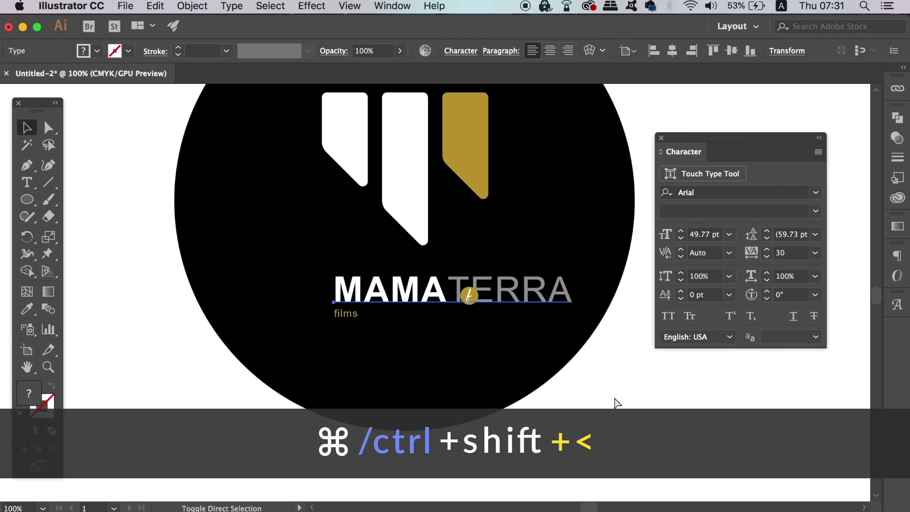
{"action": "key", "text": "super+shift+comma"}
{"action": "key", "text": "super+shift+comma"}
{"action": "key", "text": "super+shift+comma"}
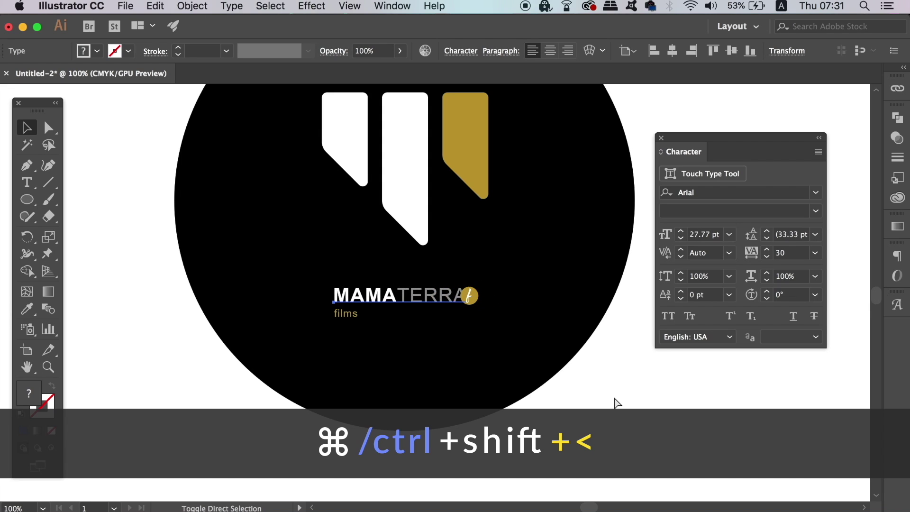
{"action": "left_click", "coordinate": [615, 401]}
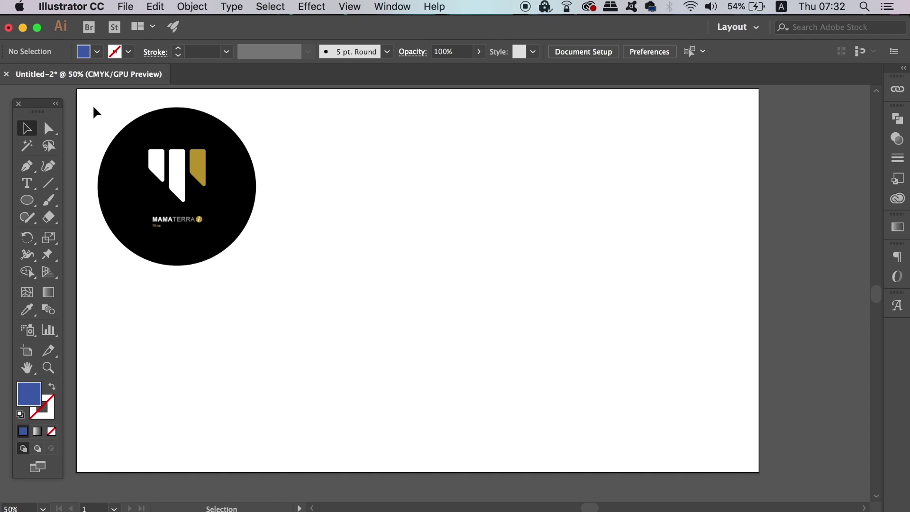
- Duplicate the entire circular logo beside the original and repeat the duplication twice to make a row of four
{"action": "left_click_drag", "start_coordinate": [301, 287], "coordinate": [301, 287]}
{"action": "left_click_drag", "start_coordinate": [212, 205], "coordinate": [383, 207]}
{"action": "key", "text": "super+d"}
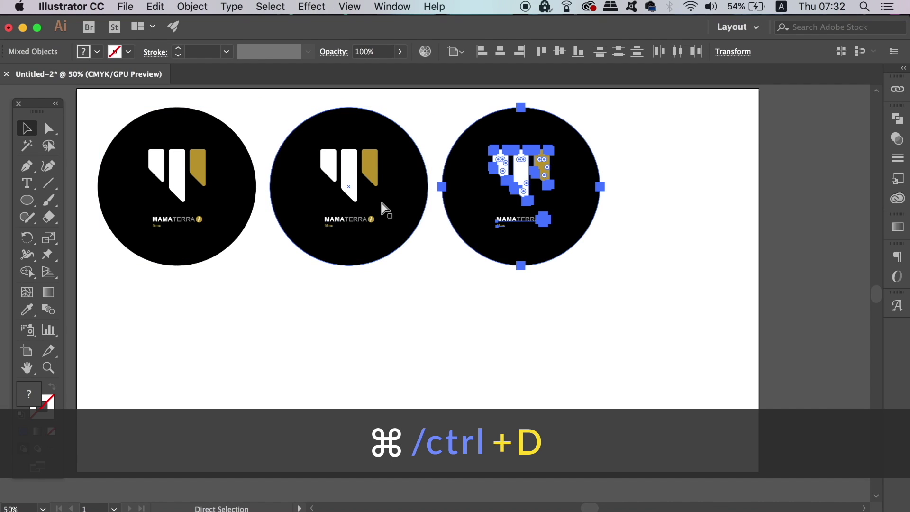
{"action": "key", "text": "super+d"}
{"action": "key", "text": "v"}
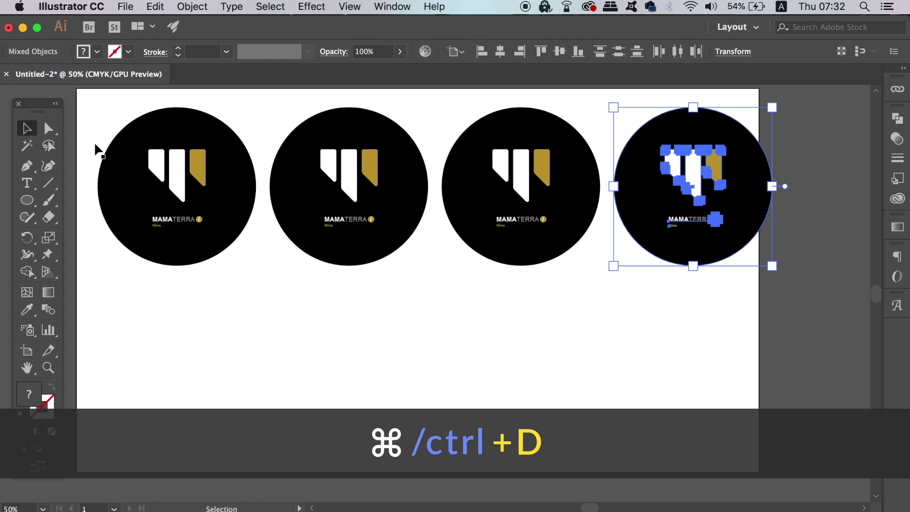
- Duplicate the row of four logos below the original row and repeat the duplication three times
{"action": "left_click", "coordinate": [81, 118]}
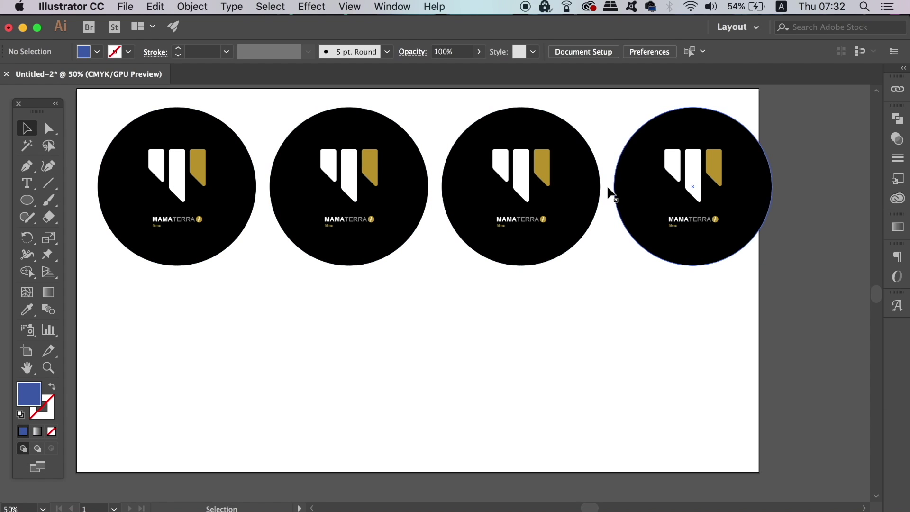
{"action": "left_click_drag", "start_coordinate": [99, 112], "coordinate": [705, 282]}
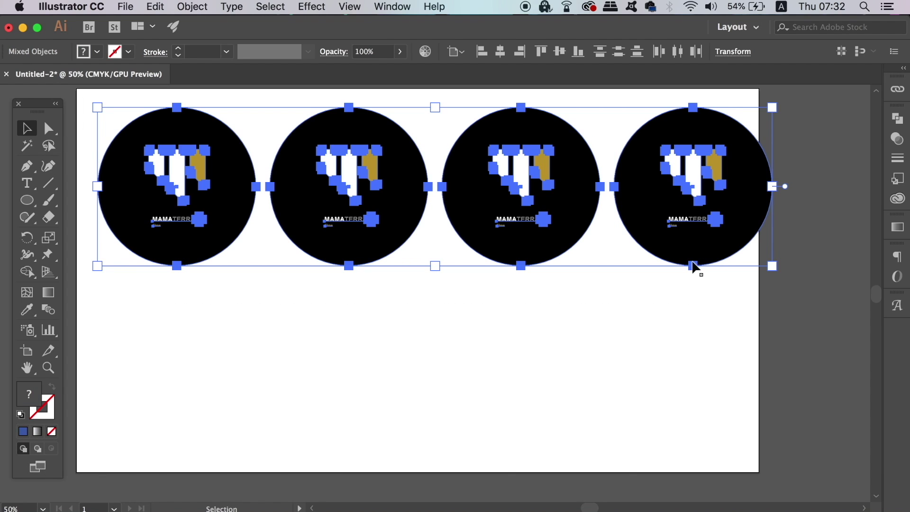
{"action": "left_click_drag", "start_coordinate": [566, 194], "coordinate": [555, 365]}
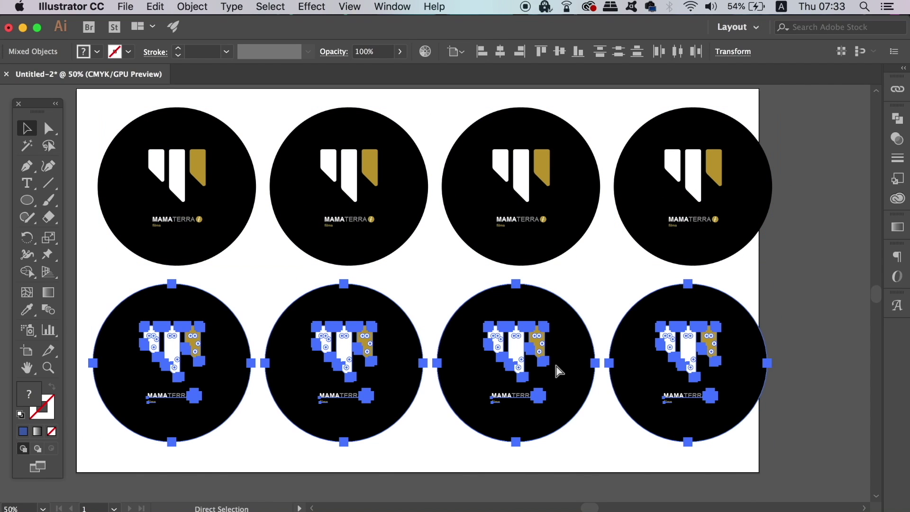
{"action": "key", "text": "super+d"}
{"action": "key", "text": "super+minus"}
{"action": "key", "text": "super+minus"}
{"action": "key", "text": "super+minus"}
{"action": "key", "text": "super+d"}
{"action": "key", "text": "super+d"}
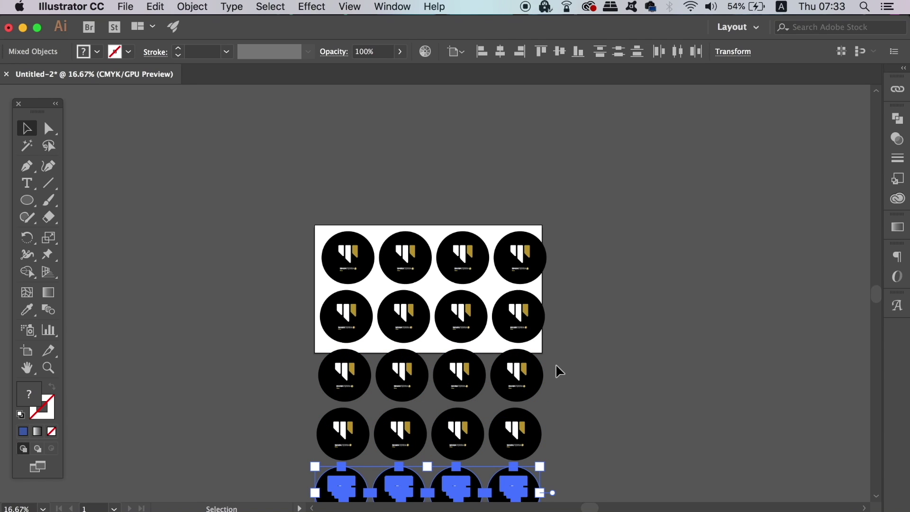
{"action": "left_click_drag", "start_coordinate": [236, 167], "coordinate": [264, 288]}
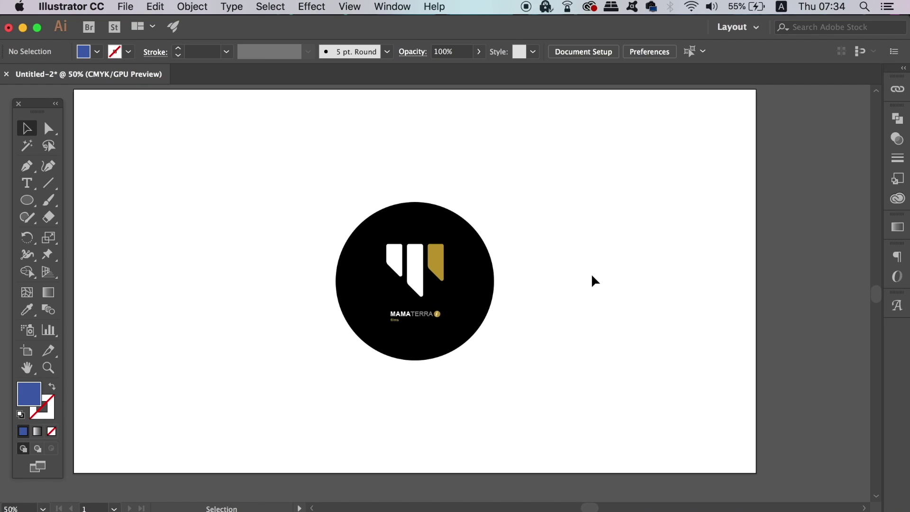
- Open the General preferences and close them without changing anything
{"action": "left_click", "coordinate": [90, 6]}
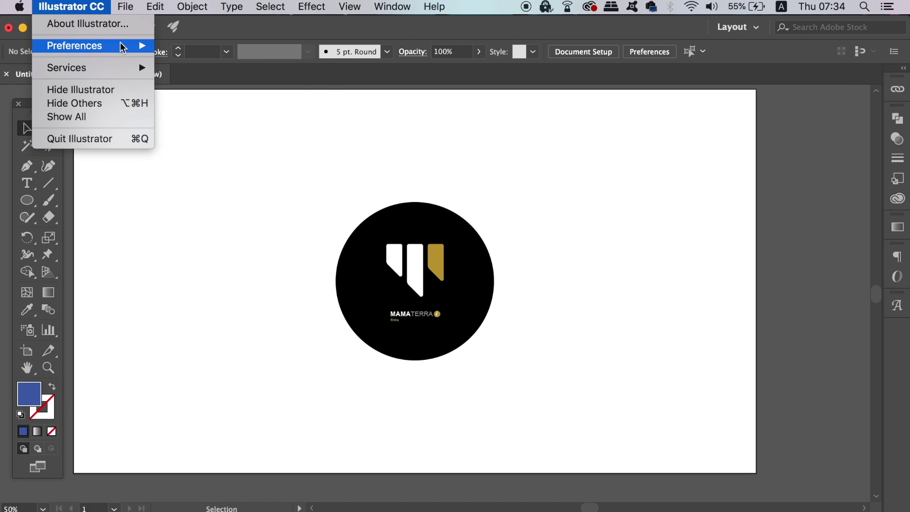
{"action": "key", "text": "super+k"}
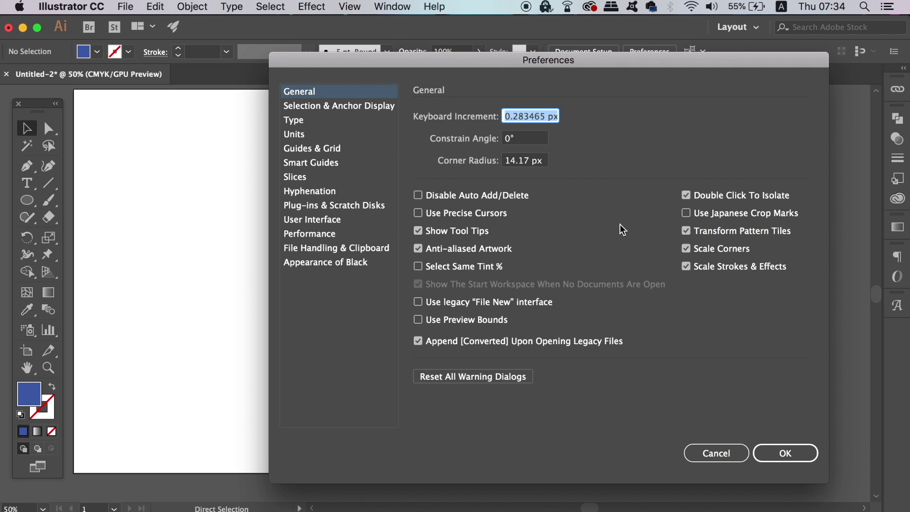
{"action": "left_click", "coordinate": [737, 451]}
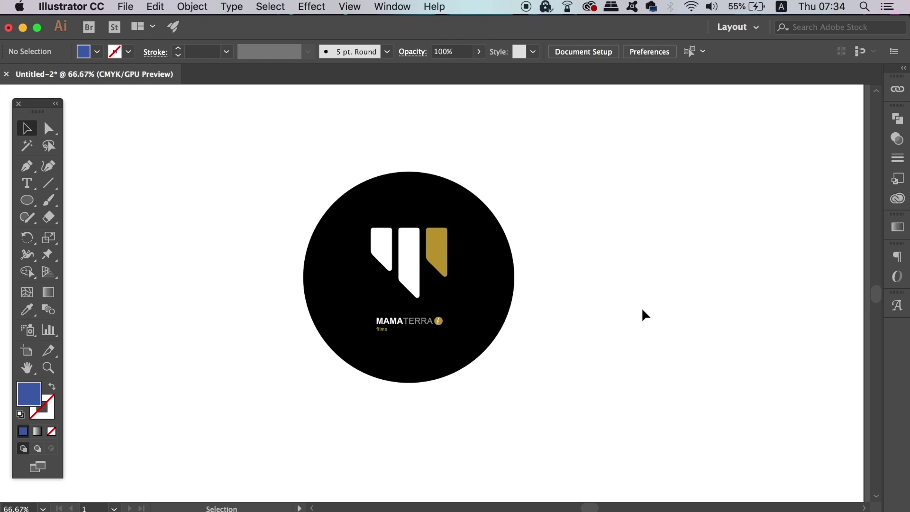
- Group the black circle with all logo shapes and text, try moving the group sideways, and undo the move
{"action": "left_click_drag", "start_coordinate": [223, 118], "coordinate": [592, 431]}
{"action": "key", "text": "super+g"}
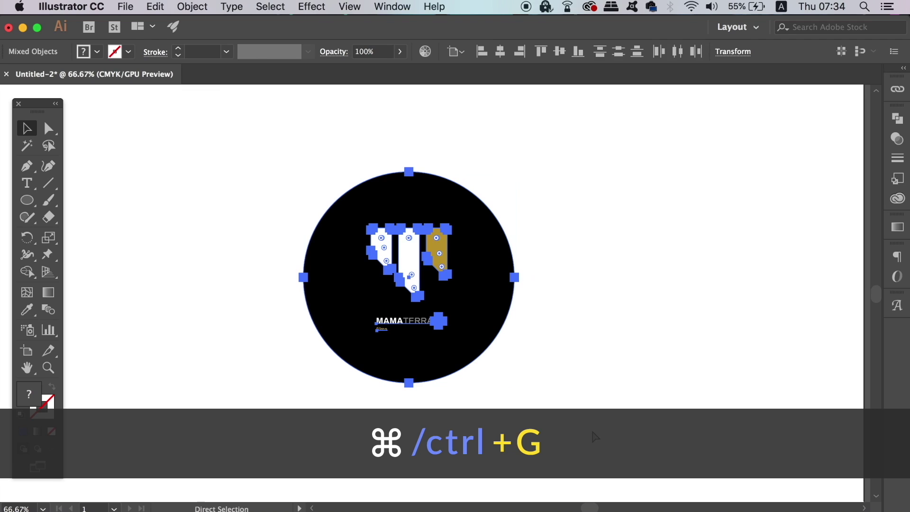
{"action": "left_click", "coordinate": [524, 327]}
{"action": "left_click_drag", "start_coordinate": [431, 255], "coordinate": [547, 269]}
{"action": "key", "text": "super+z"}
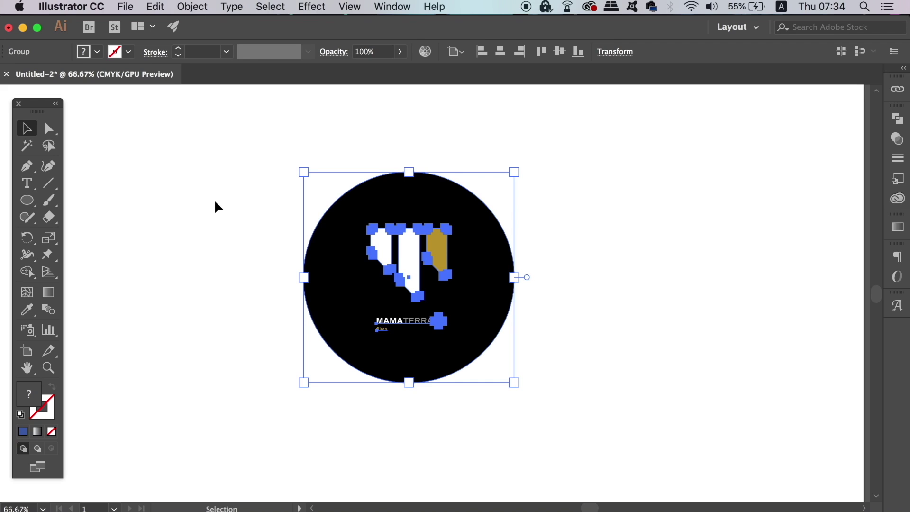
- Ungroup the logo, try moving the MAMATERRA text sideways on its own, and undo the move
{"action": "left_click", "coordinate": [193, 7]}
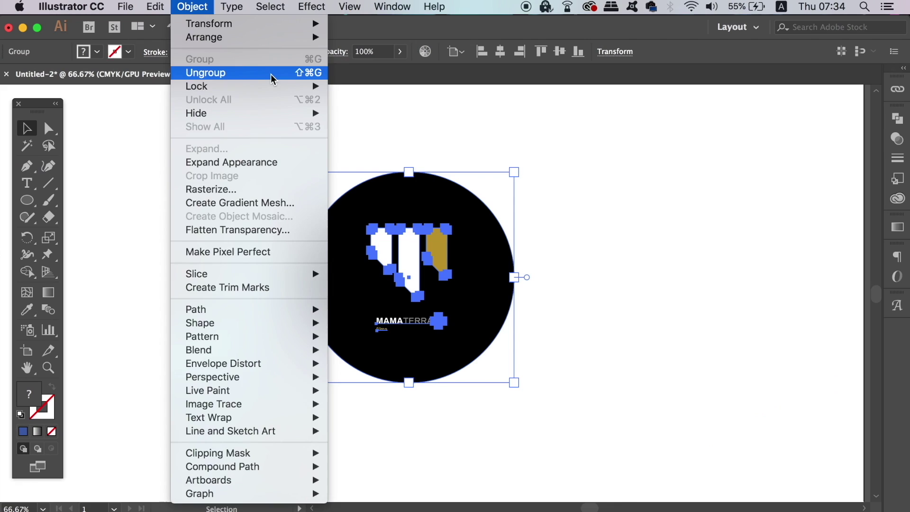
{"action": "left_click", "coordinate": [541, 173]}
{"action": "left_click", "coordinate": [667, 271]}
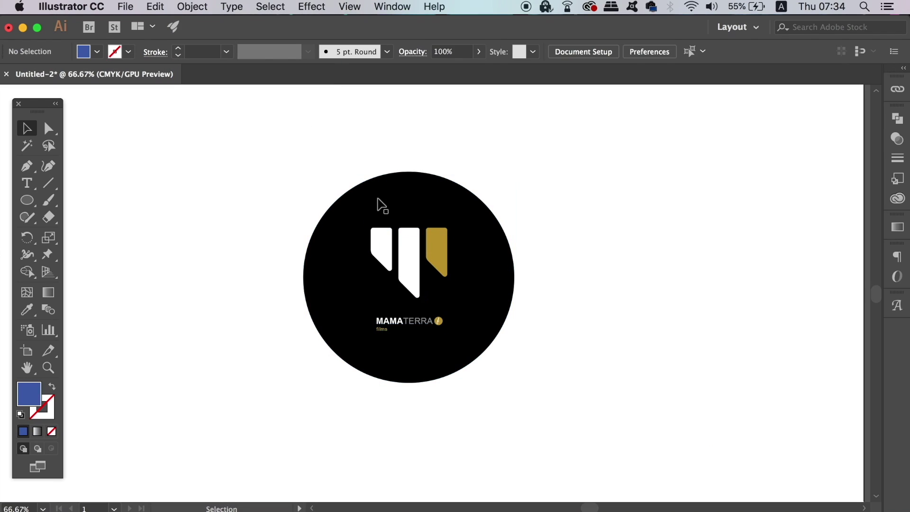
{"action": "left_click_drag", "start_coordinate": [412, 323], "coordinate": [509, 323]}
{"action": "key", "text": "super+z"}
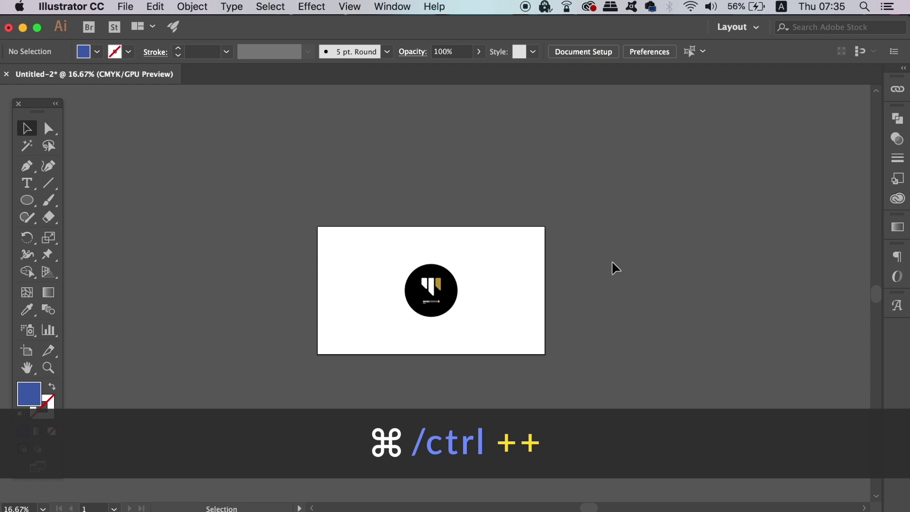
- Zoom in on the logo's bars up to 800% to examine them closely
{"action": "key", "text": "super+plus"}
{"action": "key", "text": "super+plus"}
{"action": "key", "text": "super+plus"}
{"action": "key", "text": "super+plus"}
{"action": "key", "text": "super+plus"}
{"action": "key", "text": "super+plus"}
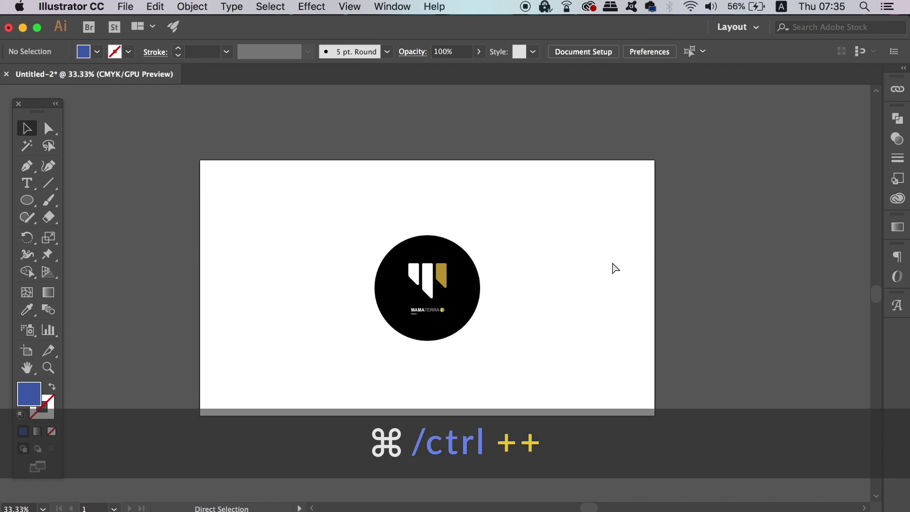
{"action": "key", "text": "super+plus"}
{"action": "key", "text": "super+plus"}
{"action": "key", "text": "super+plus"}
{"action": "key", "text": "super+plus"}
{"action": "key", "text": "super+plus"}
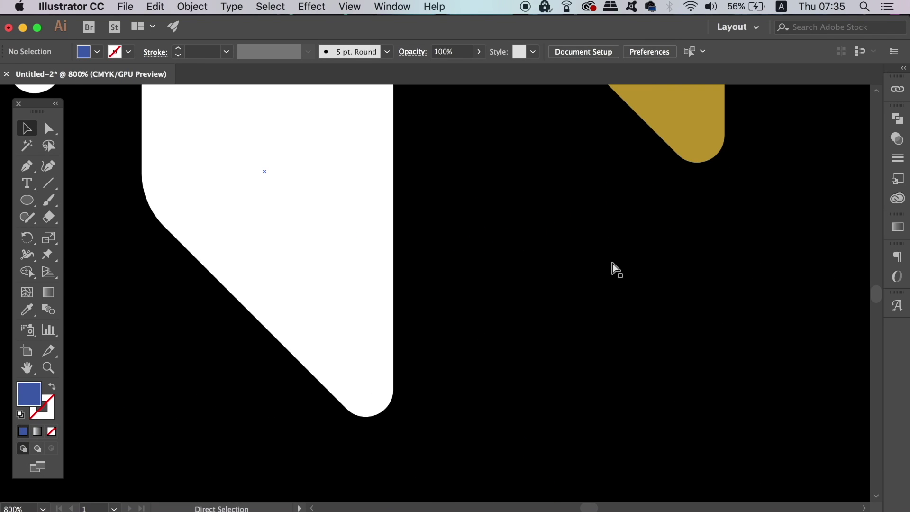
- Zoom out until the whole artboard is visible and settle on a 50% view
{"action": "key", "text": "super+minus"}
{"action": "key", "text": "super+minus"}
{"action": "key", "text": "super+minus"}
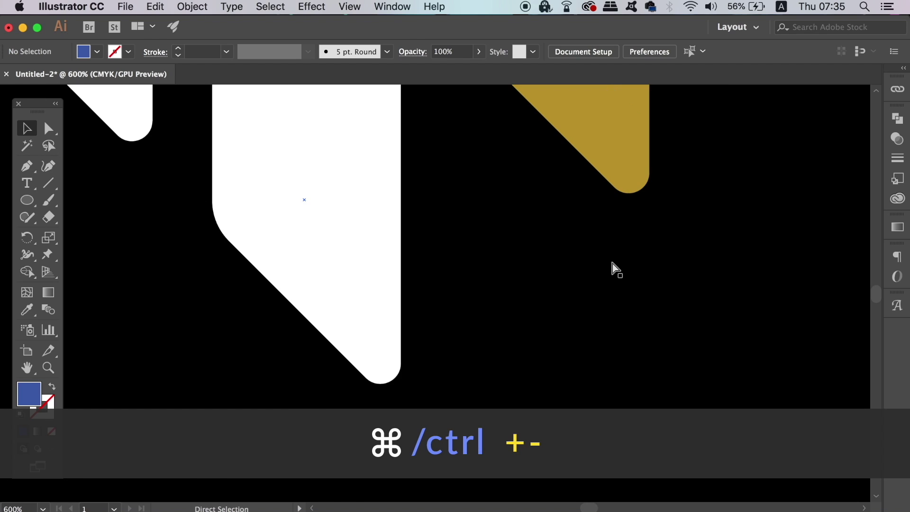
{"action": "key", "text": "super+minus"}
{"action": "key", "text": "super+minus"}
{"action": "key", "text": "super+minus"}
{"action": "key", "text": "super+minus"}
{"action": "key", "text": "super+minus"}
{"action": "key", "text": "super+minus"}
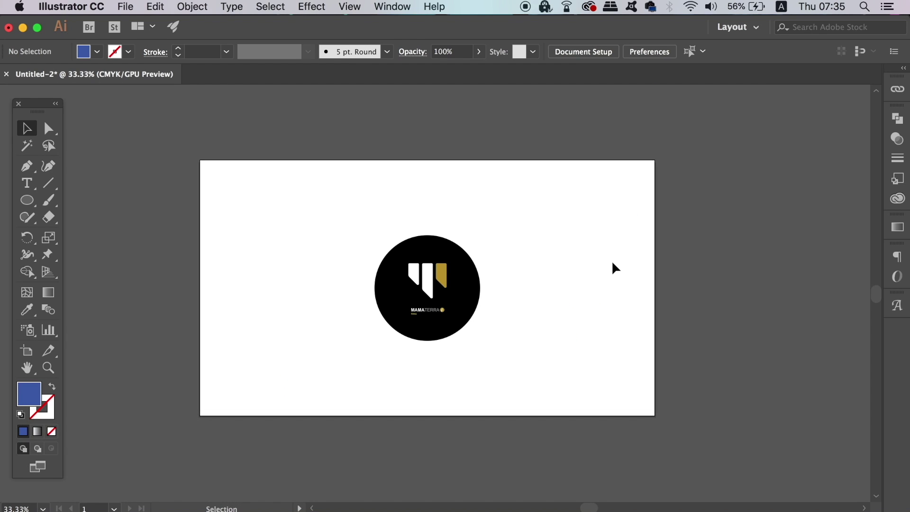
{"action": "key", "text": "super+plus"}
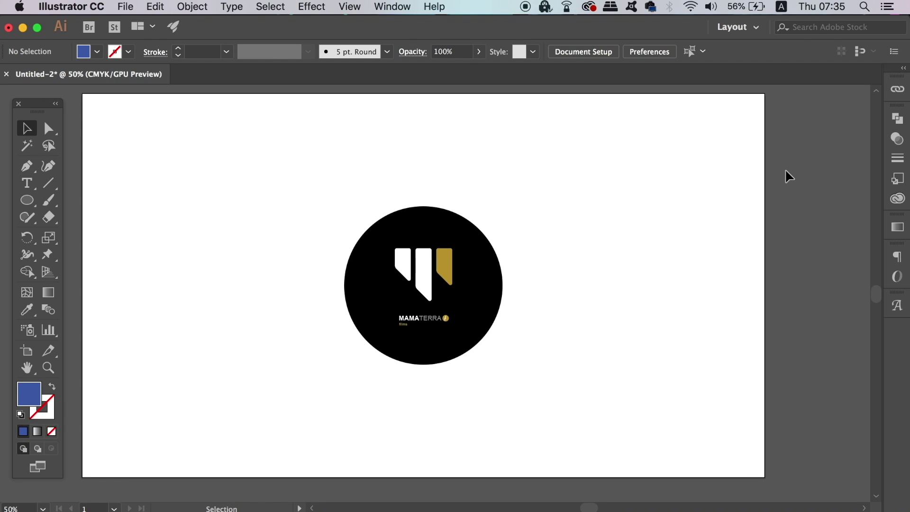
- Pan across the artboard in several directions and bring it back to the centre of the view
{"action": "key", "text": "space"}
{"action": "left_click_drag", "start_coordinate": [785, 169], "coordinate": [416, 174]}
{"action": "key", "text": "space"}
{"action": "left_click_drag", "start_coordinate": [225, 137], "coordinate": [807, 166]}
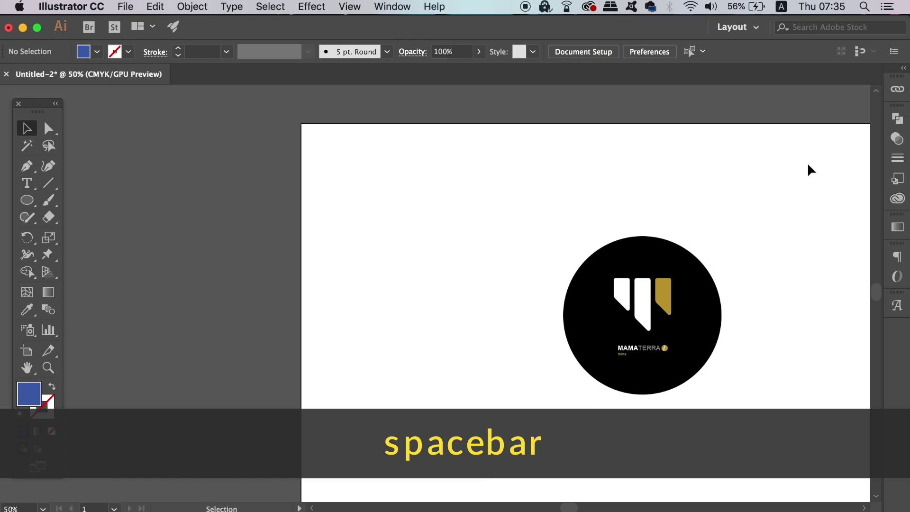
{"action": "key", "text": "space"}
{"action": "left_click_drag", "start_coordinate": [463, 434], "coordinate": [257, 205]}
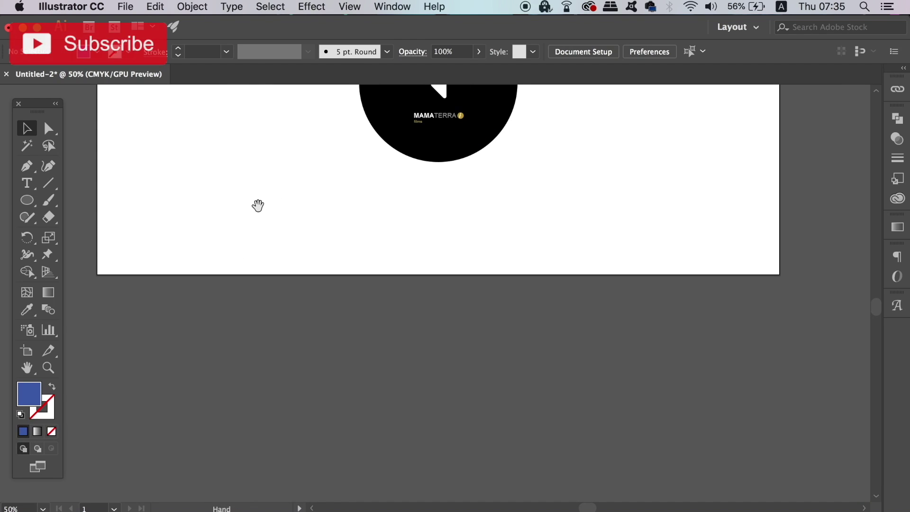
{"action": "left_click_drag", "start_coordinate": [595, 234], "coordinate": [604, 444]}
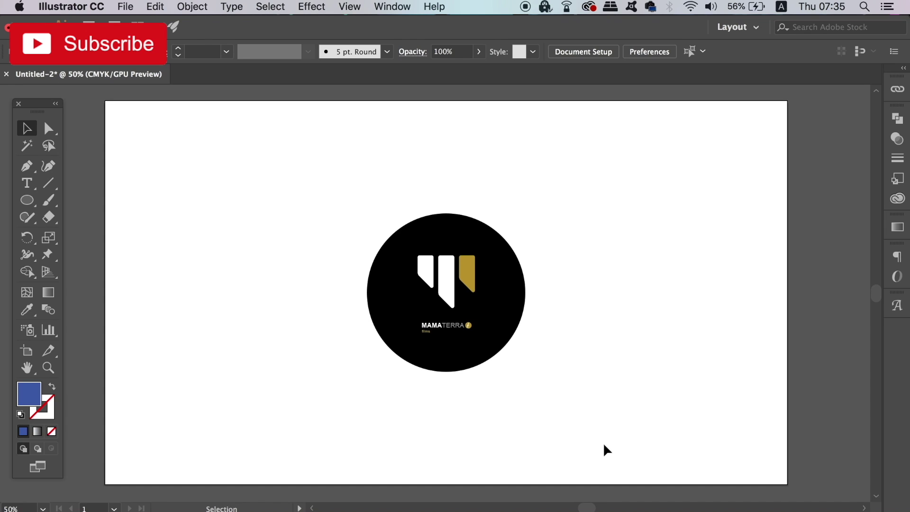